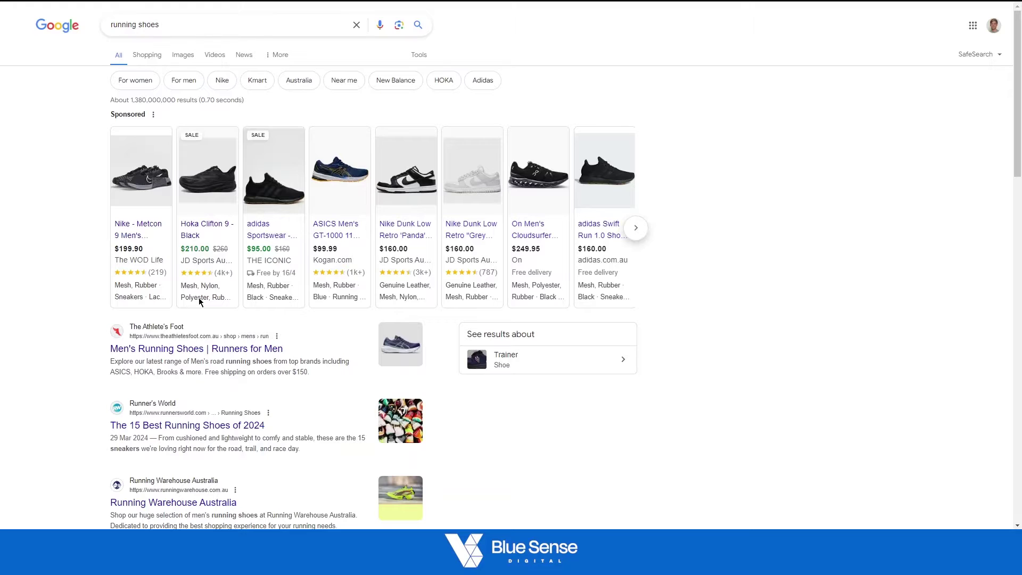
From the Merchant Center account overview, open Growth > Manage programs
mouse_move(141, 287)
left_click(234, 1)
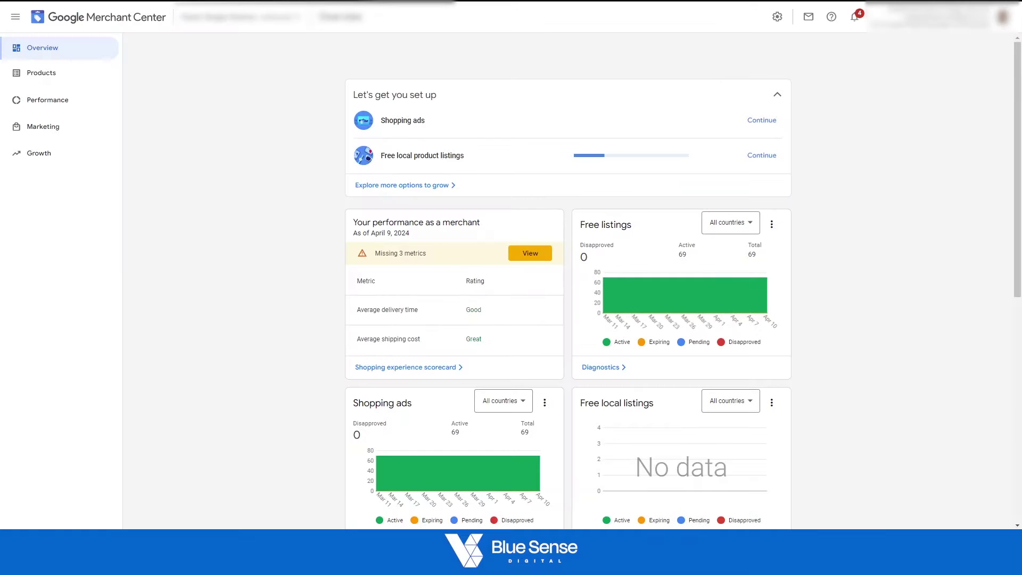
left_click(51, 153)
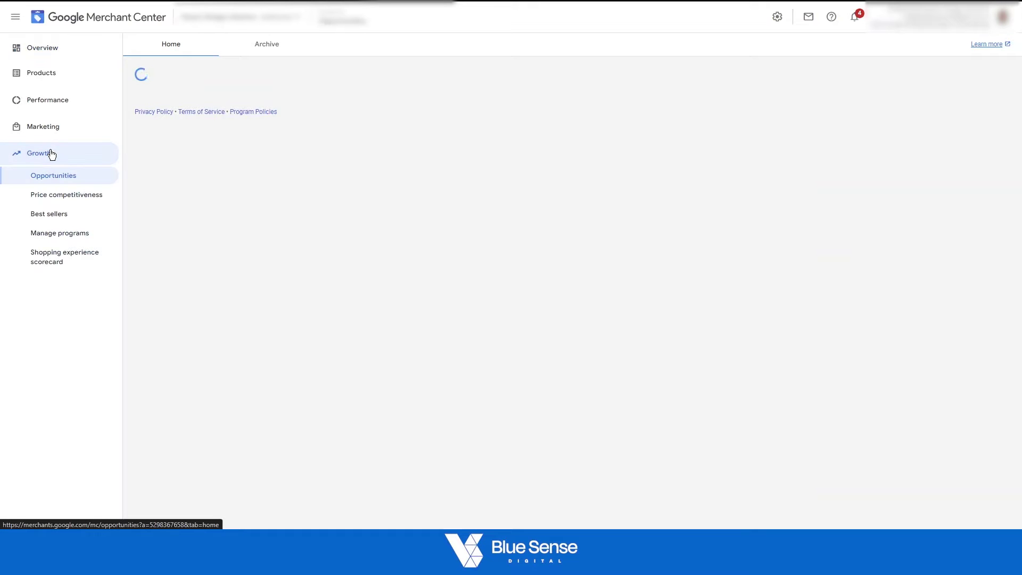
left_click(57, 233)
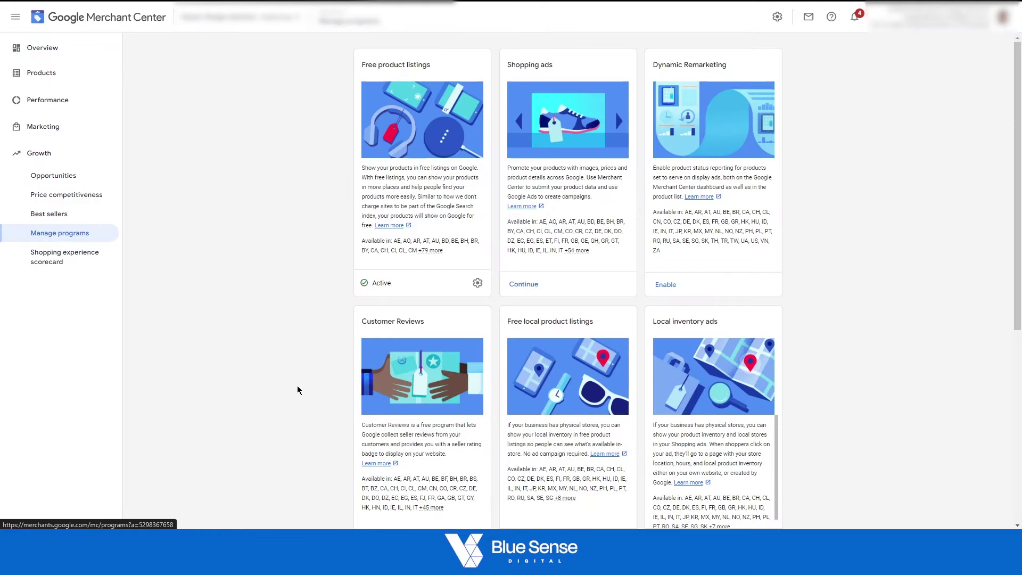
scroll(287, 351, "down", 5)
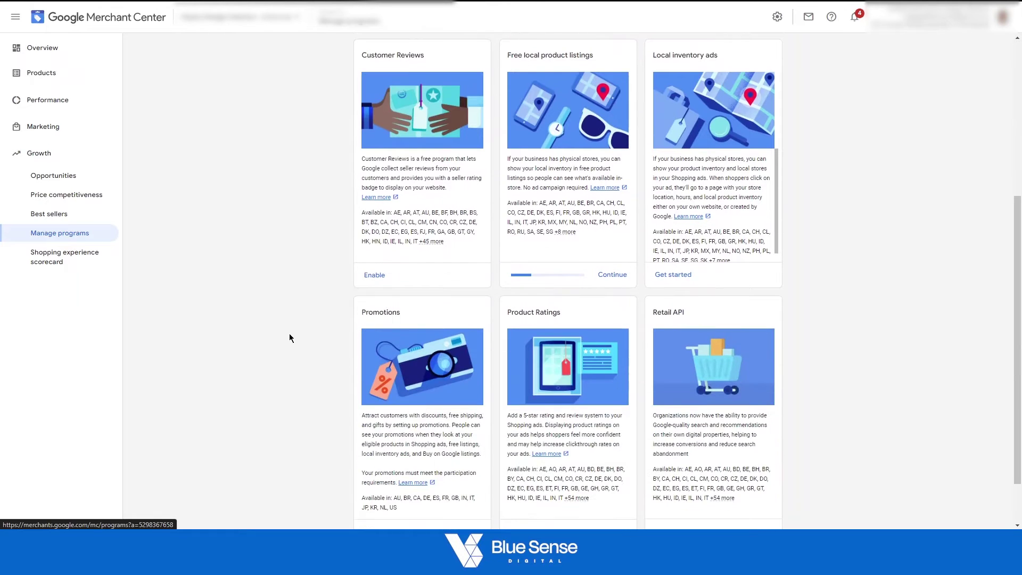
scroll(412, 215, "up", 1)
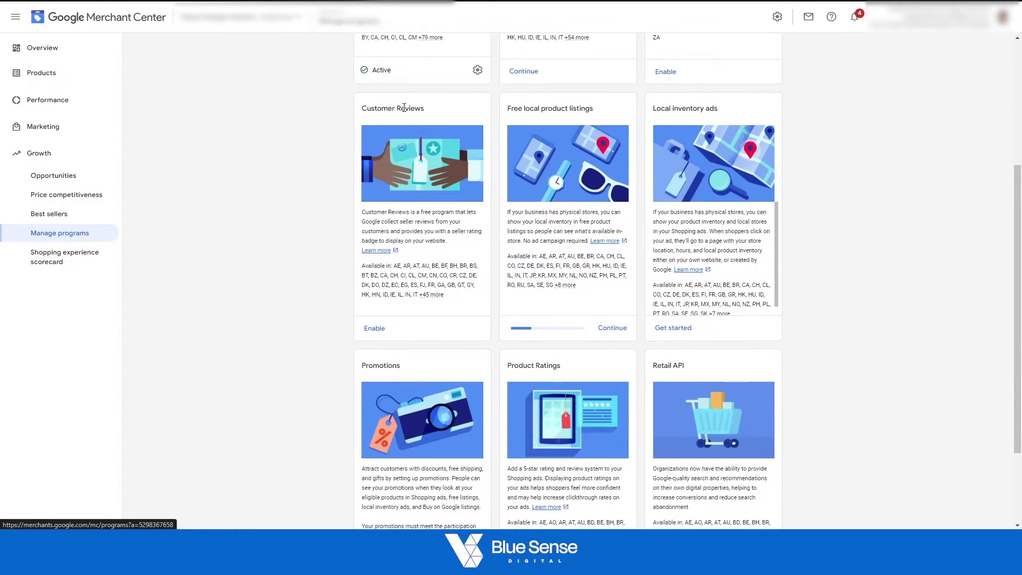
Enable Customer Reviews, accept its program agreement, and save to reach the opt-in code snippet
left_click(372, 327)
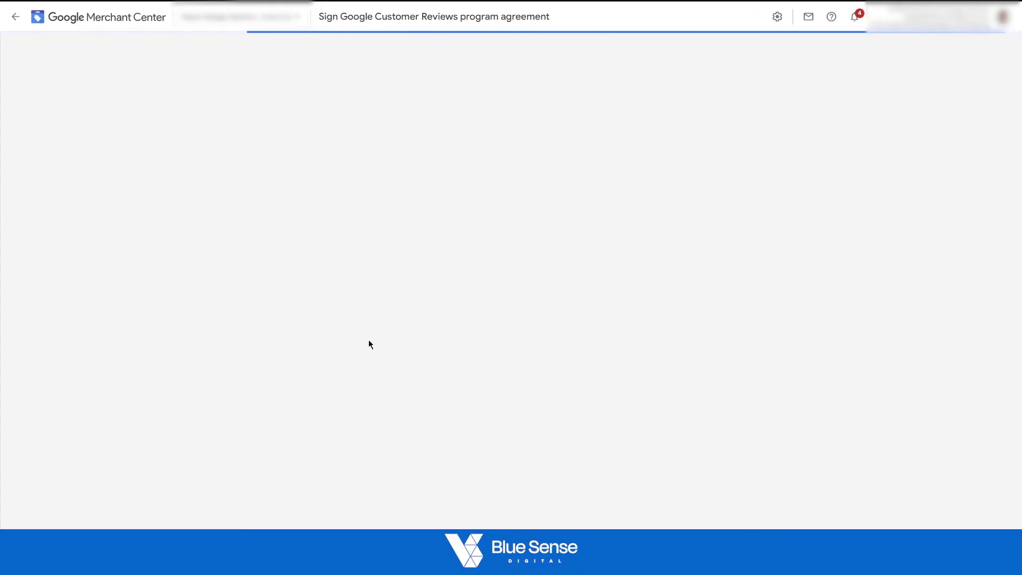
scroll(311, 177, "down", 10)
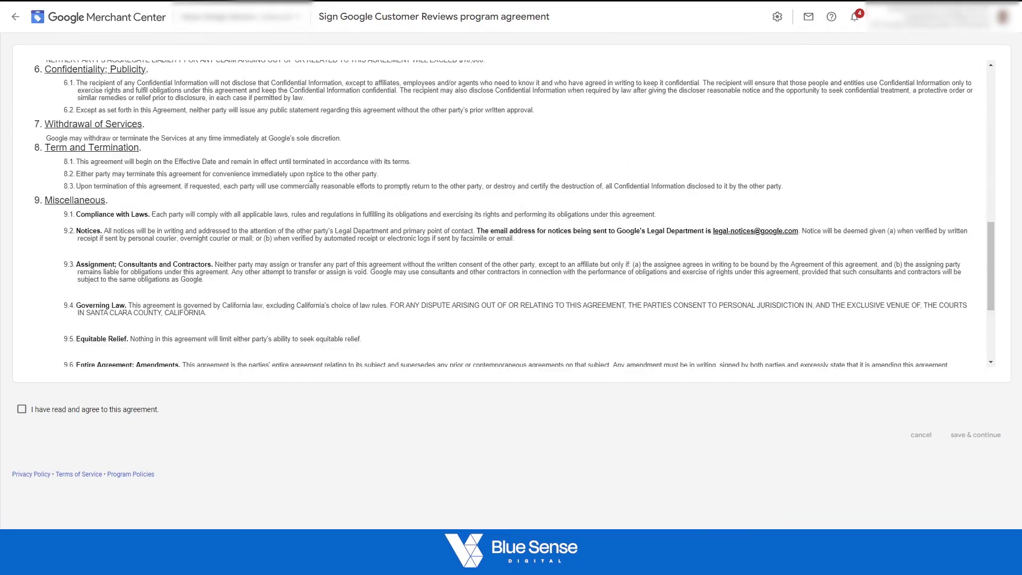
scroll(311, 177, "down", 3)
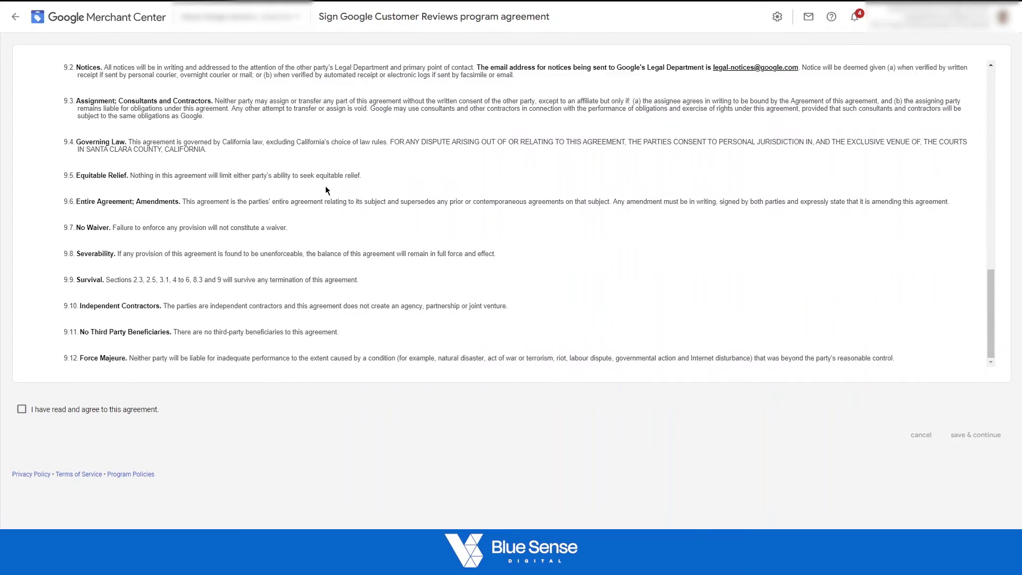
left_click(24, 411)
left_click(973, 435)
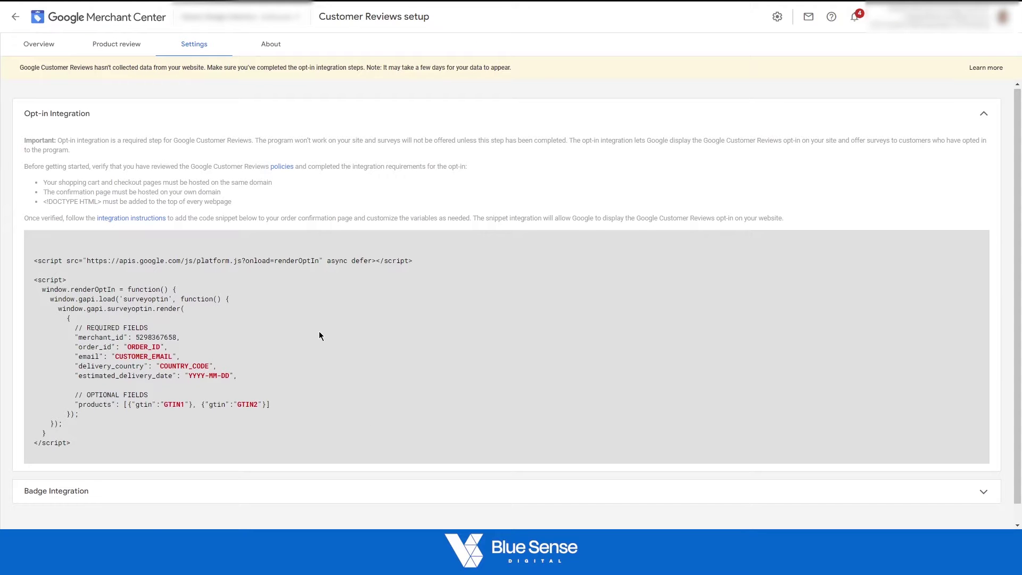
scroll(318, 335, "down", 1)
scroll(318, 341, "up", 1)
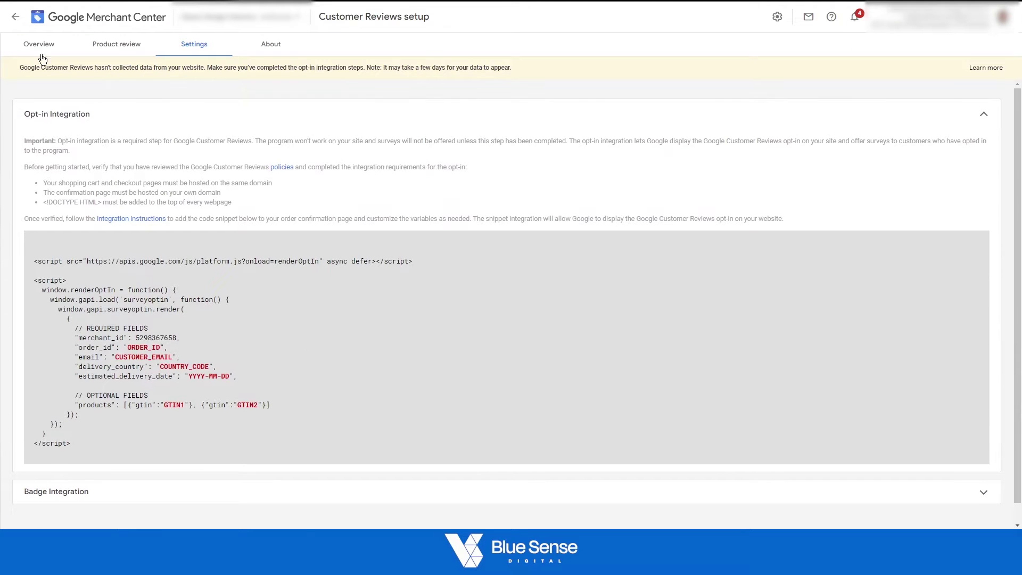
Return to the programs list and confirm Customer Reviews shows Enabled
left_click(18, 19)
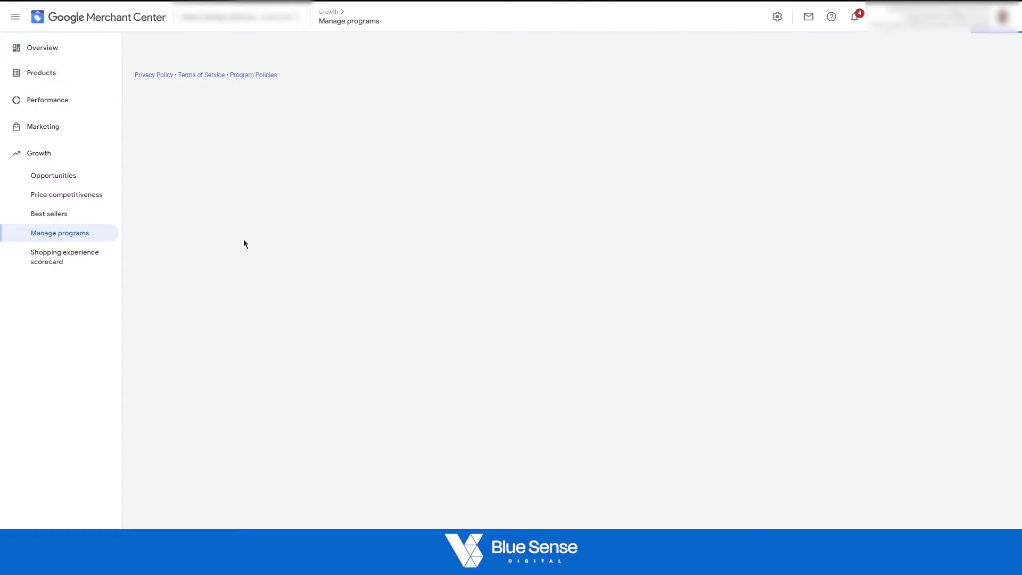
scroll(311, 267, "down", 2)
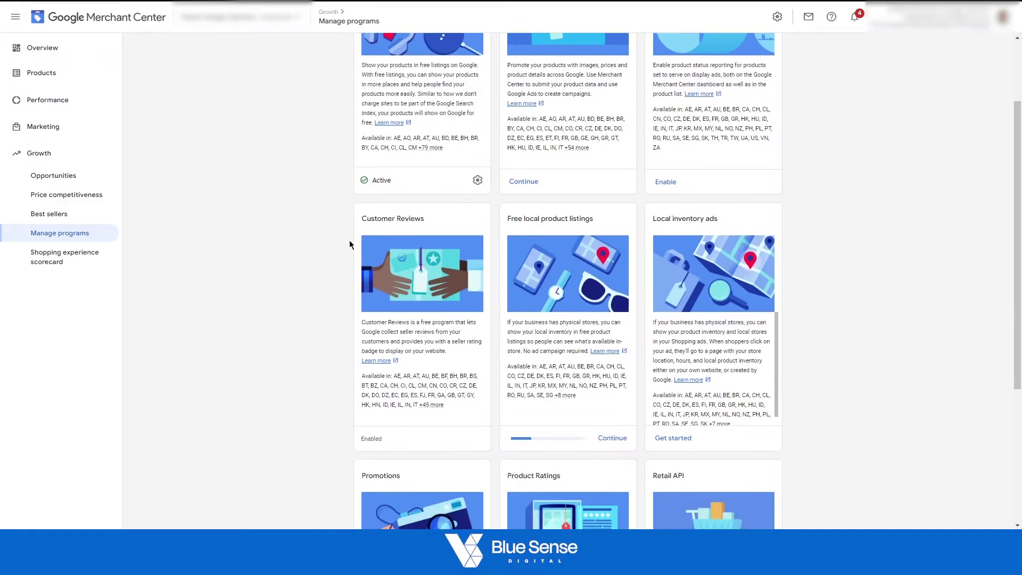
scroll(338, 247, "down", 1)
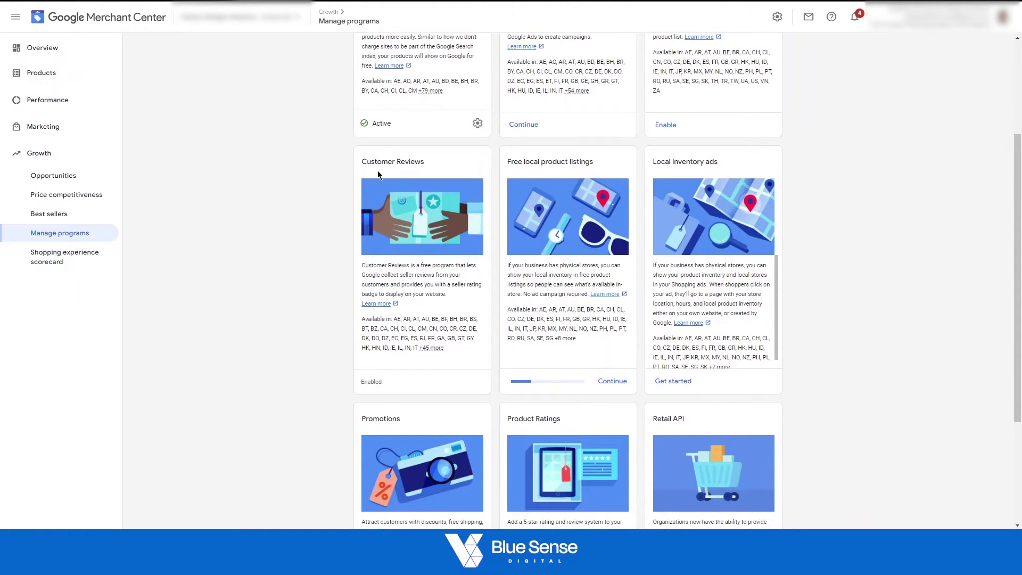
mouse_move(382, 384)
left_mouse_down()
mouse_move(315, 359)
mouse_move(329, 336)
mouse_move(382, 386)
left_mouse_up()
double_click(371, 382)
left_click(306, 336)
Confirm the Product Ratings program also shows Enabled
scroll(490, 298, "down", 3)
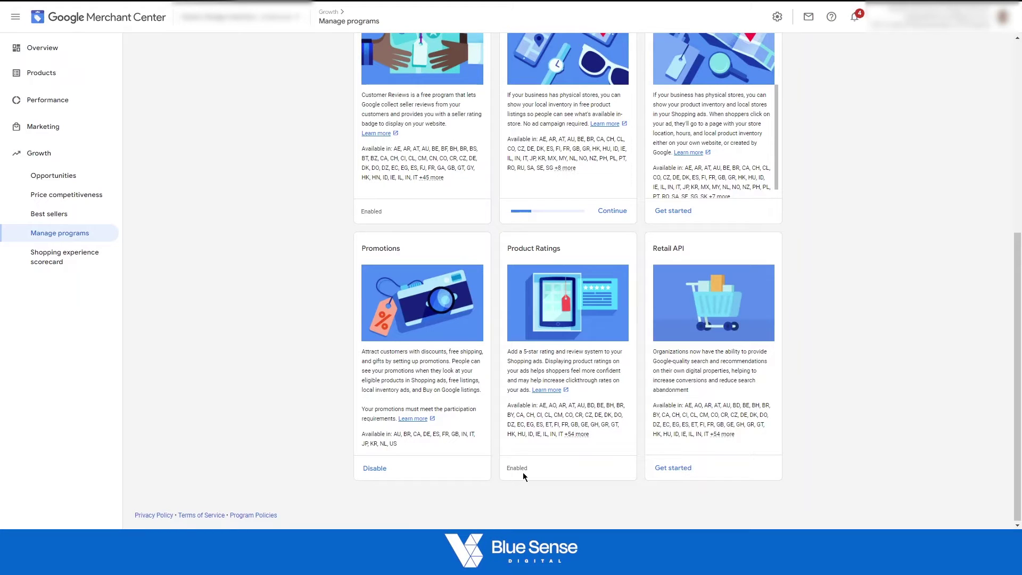
scroll(522, 471, "up", 5)
scroll(486, 335, "down", 5)
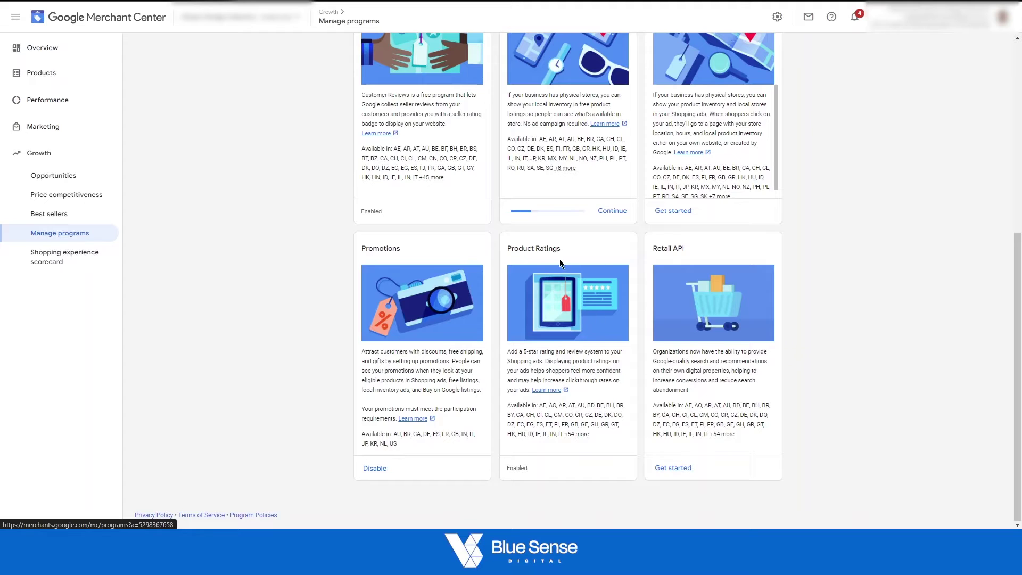
left_click_drag(537, 246, 506, 248)
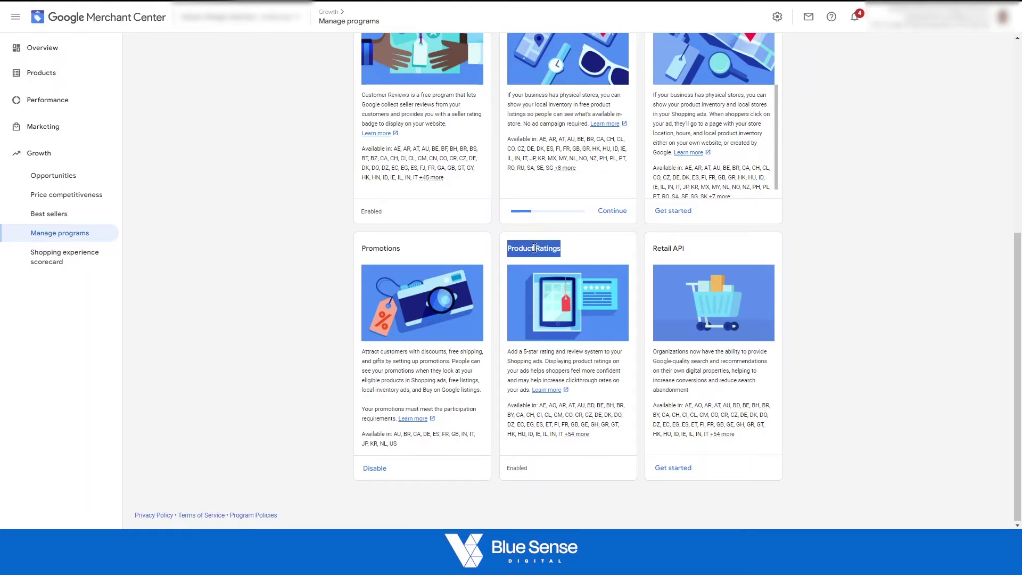
left_click(330, 246)
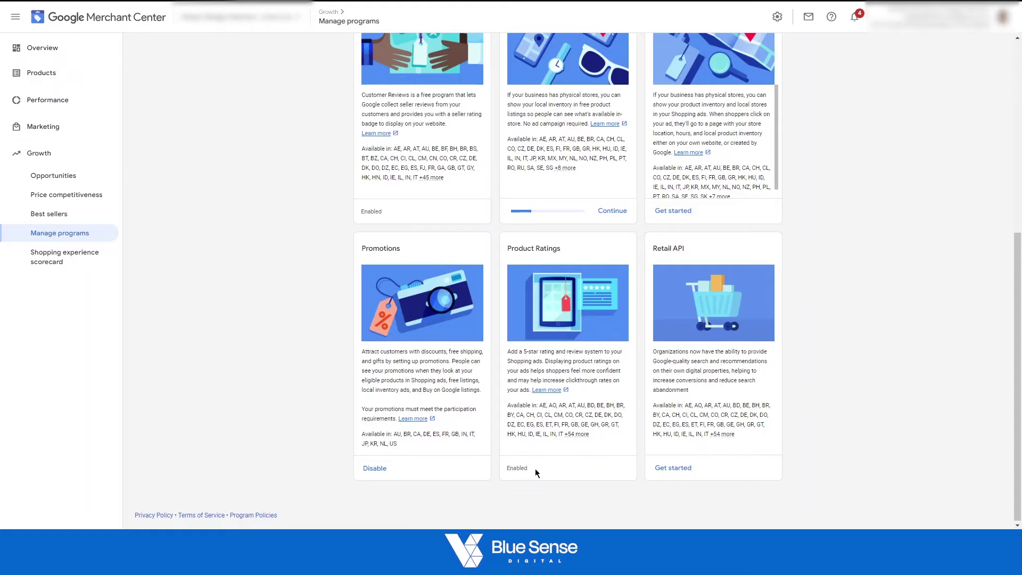
scroll(390, 327, "up", 2)
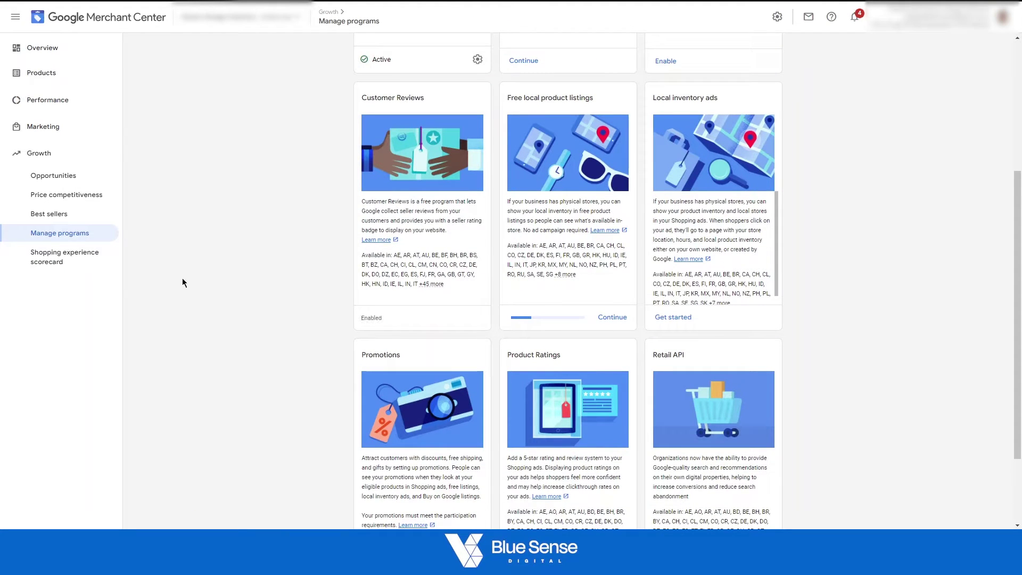
Go to Marketing > Product reviews and confirm the status is inactive with zero reviews
left_click(42, 130)
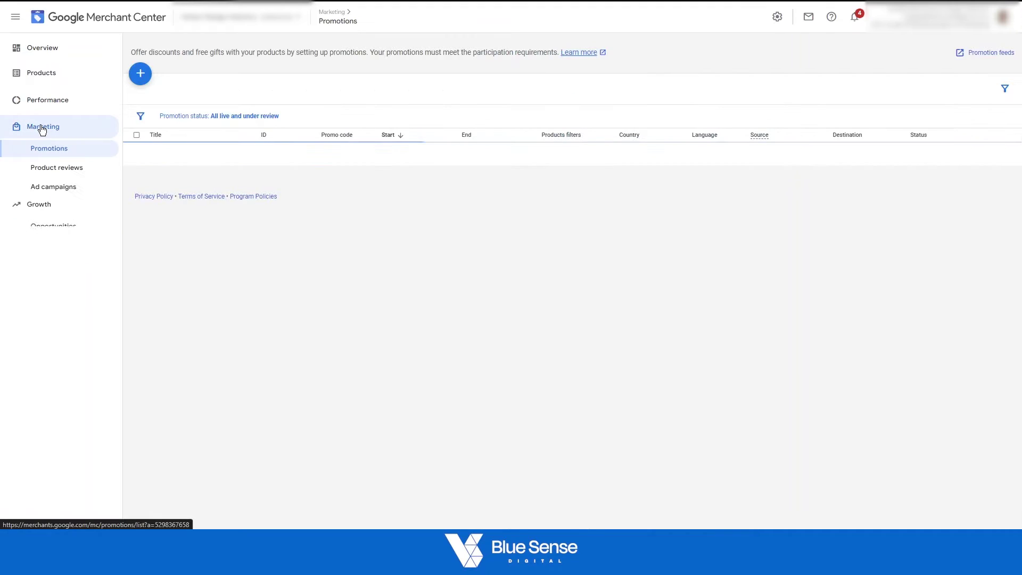
left_click(59, 169)
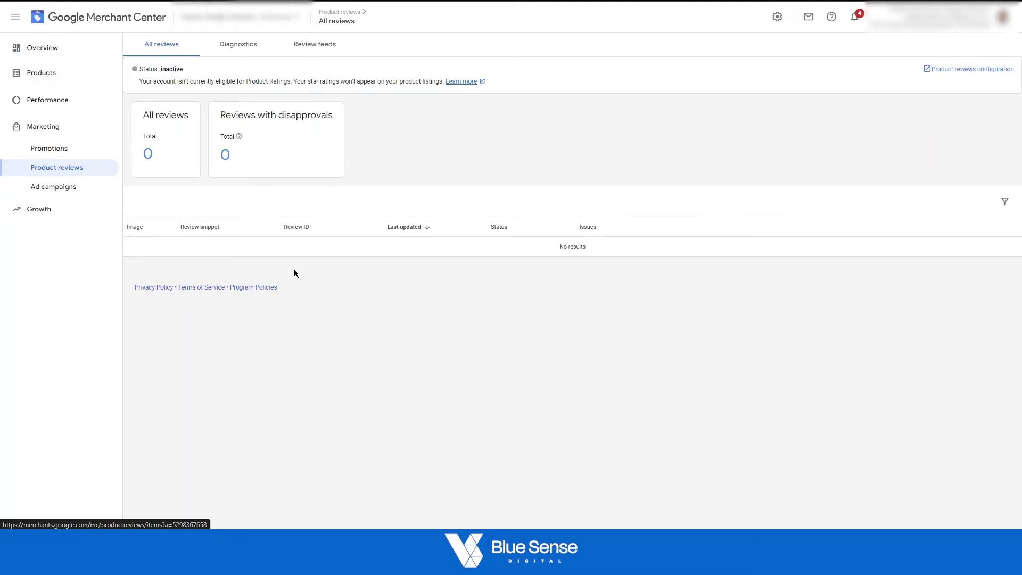
left_click_drag(183, 69, 160, 70)
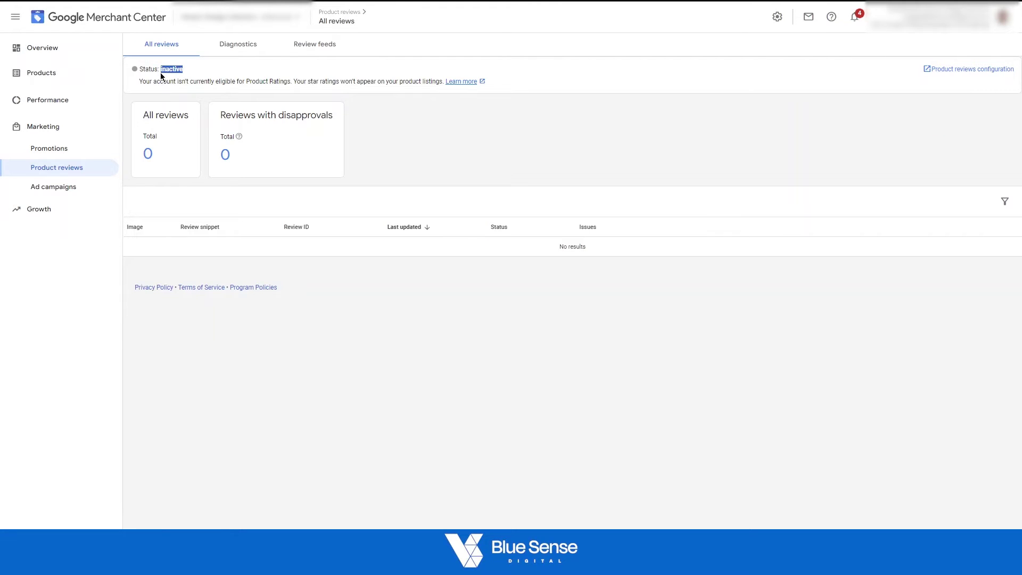
left_click(324, 370)
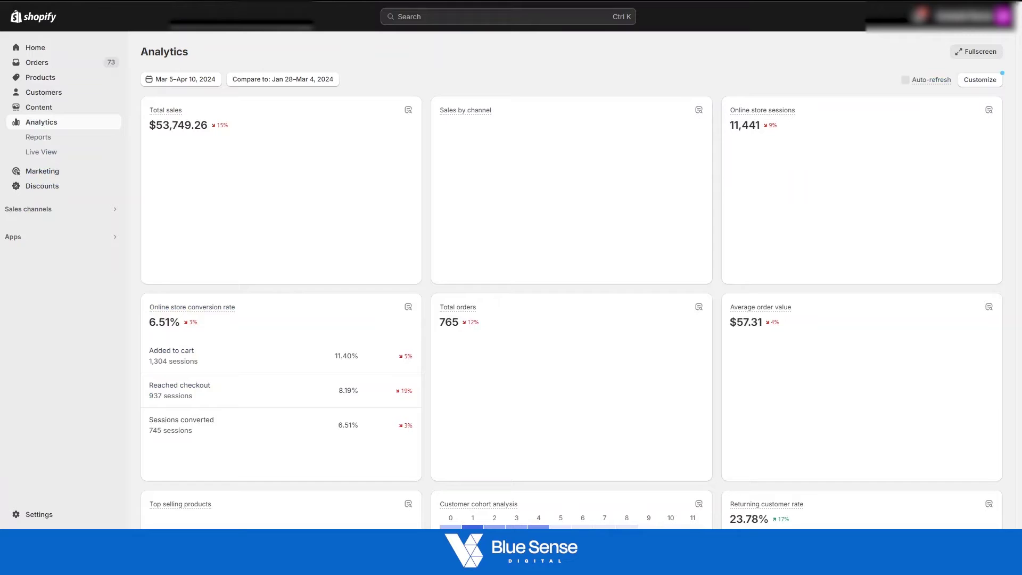
Open the Okendo reviews app from Shopify's installed apps list
left_click(51, 237)
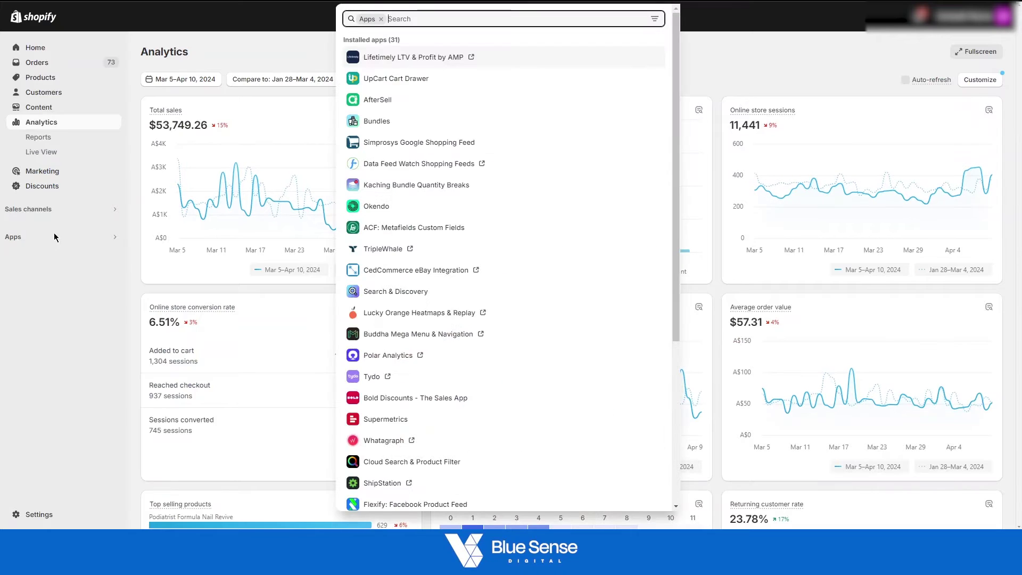
left_click(376, 207)
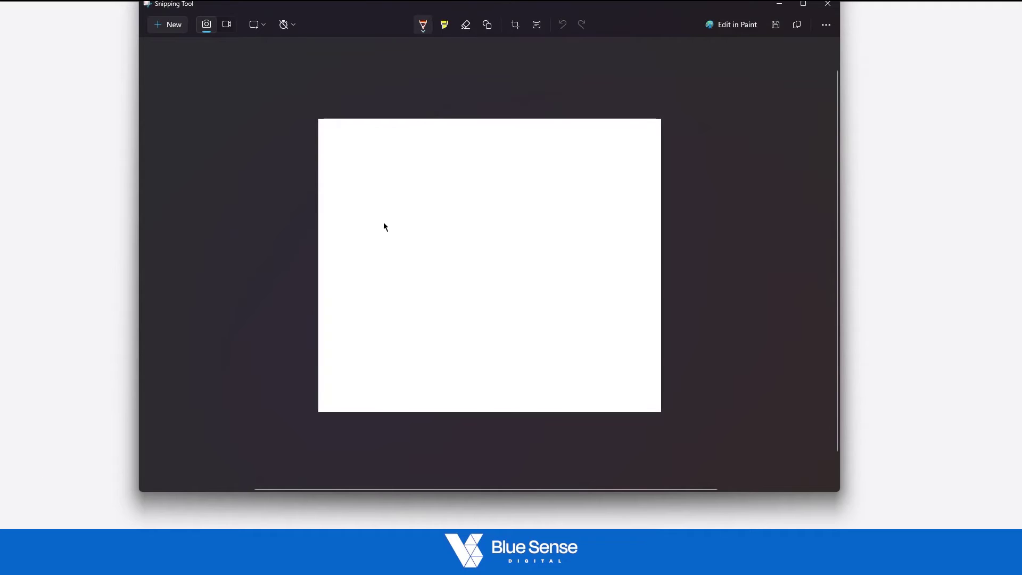
With the Snipping Tool pen, handwrite GMC and Ok on the canvas
left_click(422, 28)
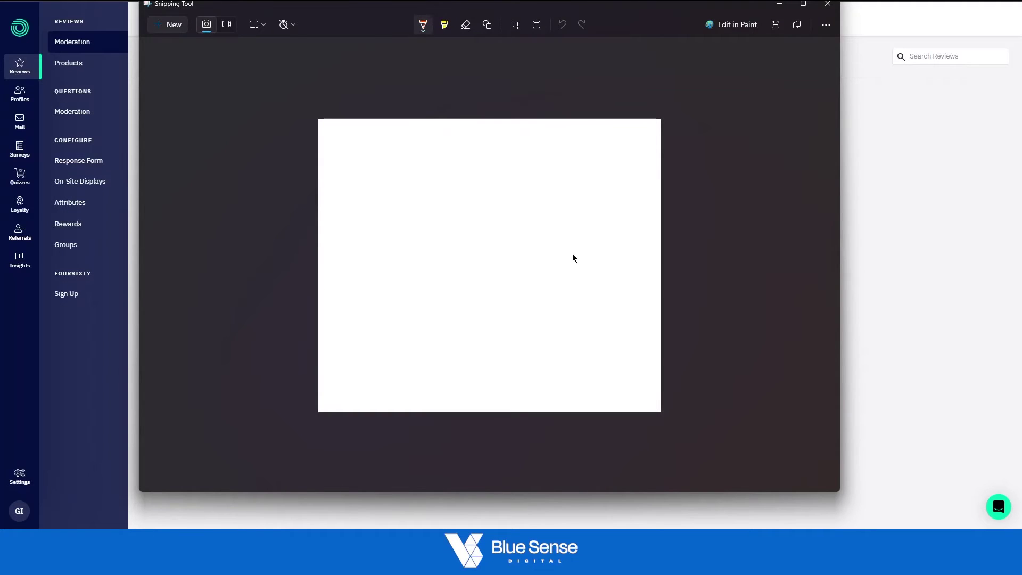
left_click_drag(546, 281, 560, 275)
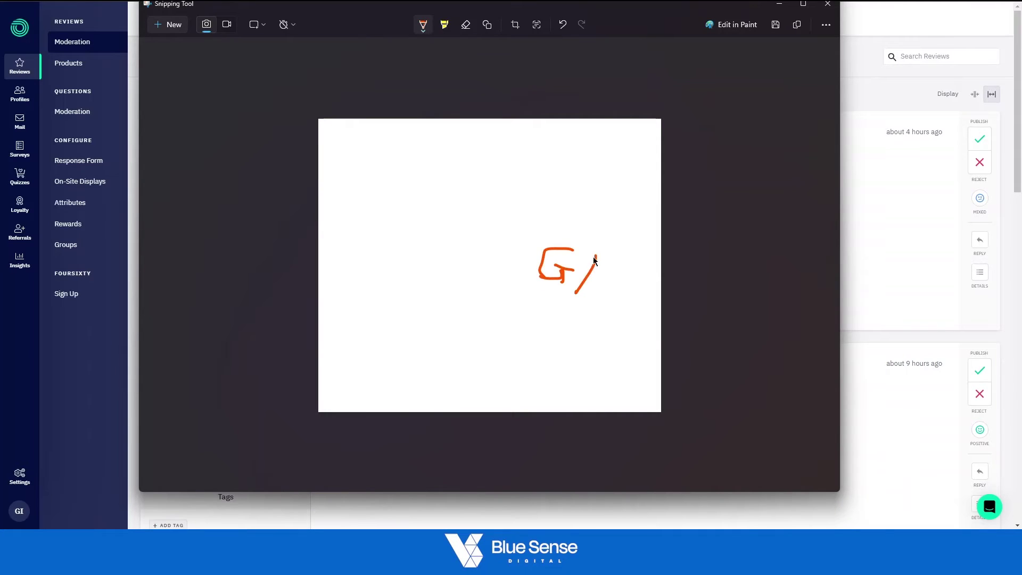
left_click_drag(622, 301, 633, 304)
mouse_move(355, 233)
left_mouse_down()
mouse_move(346, 264)
mouse_move(360, 234)
mouse_move(392, 274)
left_mouse_up()
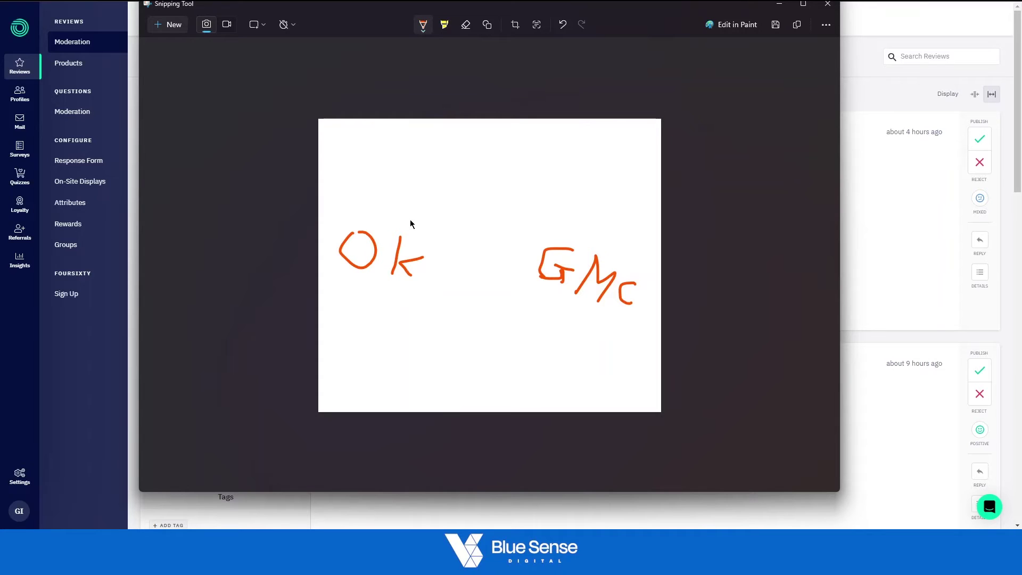
mouse_move(383, 227)
left_mouse_down()
mouse_move(394, 217)
mouse_move(536, 212)
mouse_move(547, 229)
mouse_move(537, 227)
mouse_move(543, 213)
left_mouse_up()
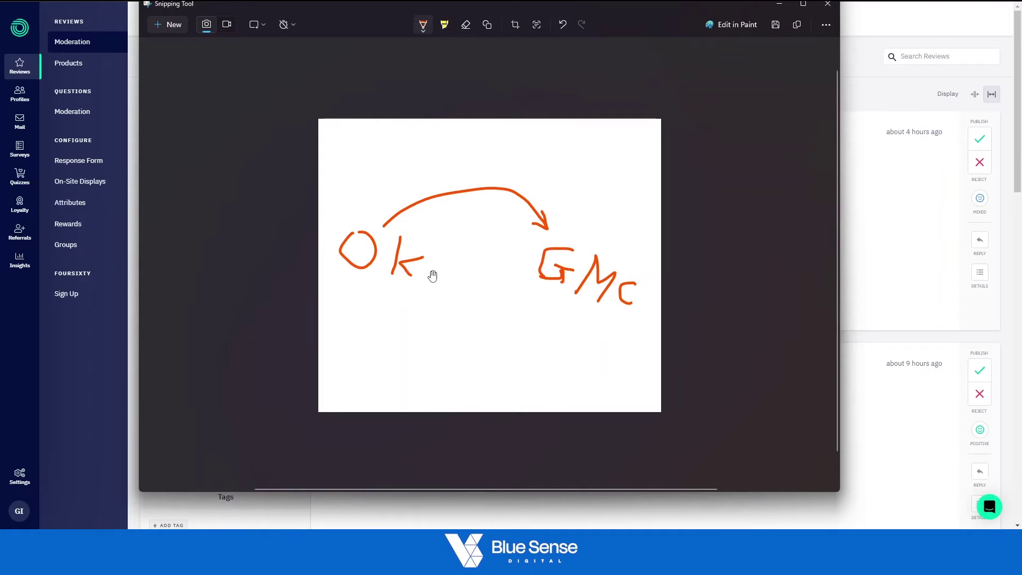
key("ctrl+z")
key("ctrl+z")
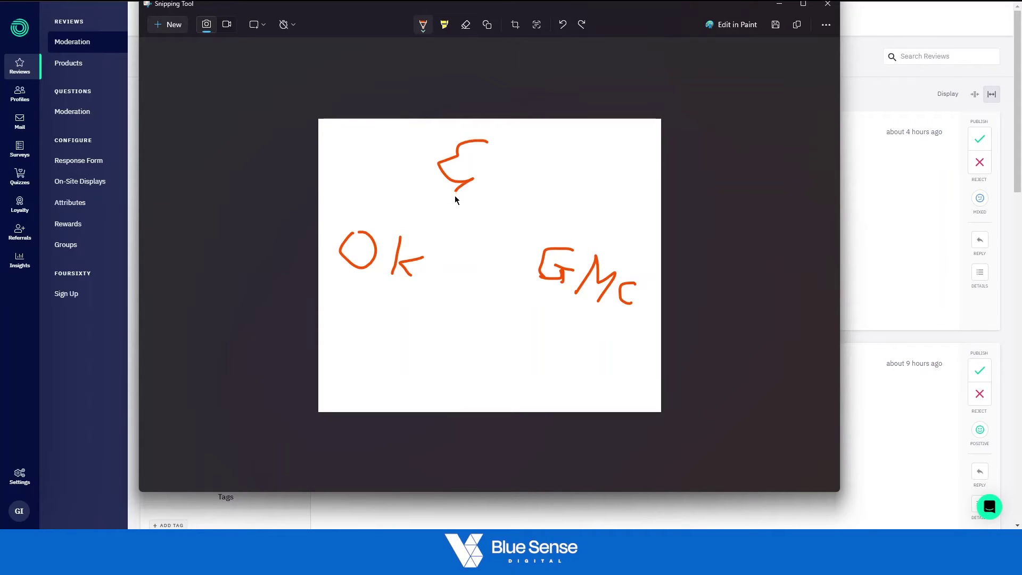
Draw a URL cloud between Ok and GMC with an arrow from Ok, then close the sketch
mouse_move(559, 206)
left_mouse_down()
mouse_move(550, 143)
mouse_move(497, 137)
left_mouse_up()
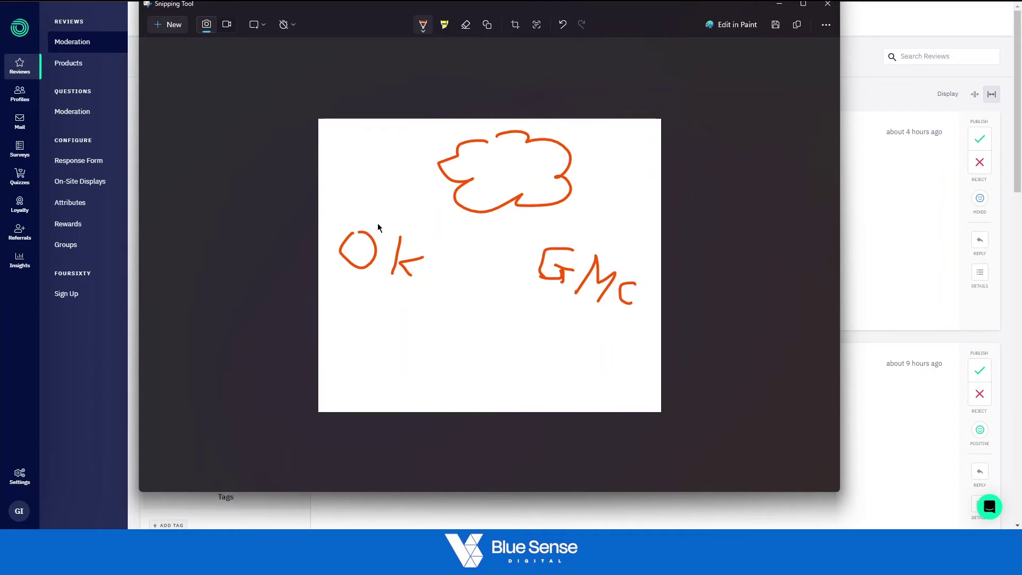
mouse_move(377, 222)
left_mouse_down()
mouse_move(420, 197)
mouse_move(421, 181)
left_mouse_up()
left_click(494, 151)
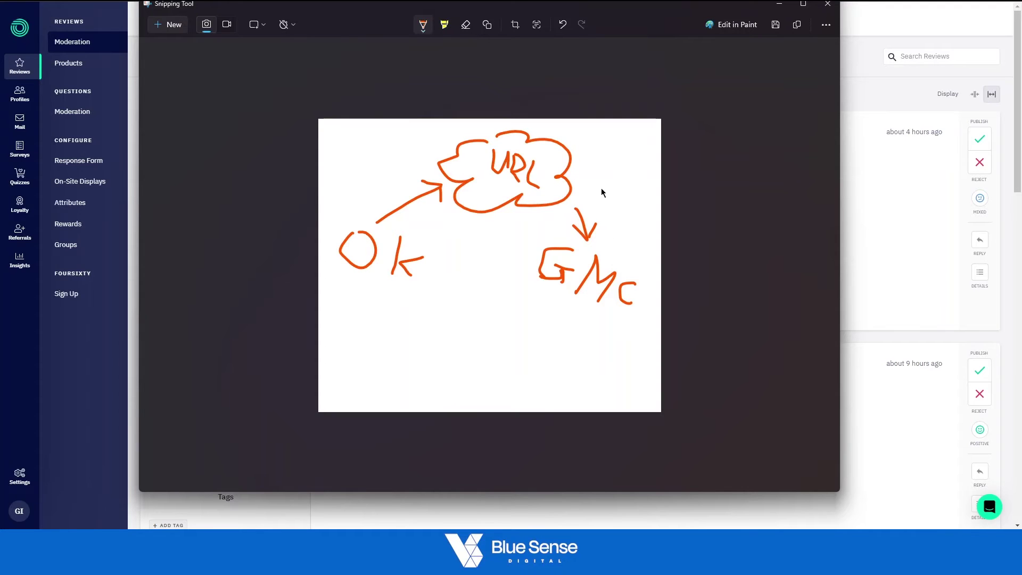
left_click(833, 8)
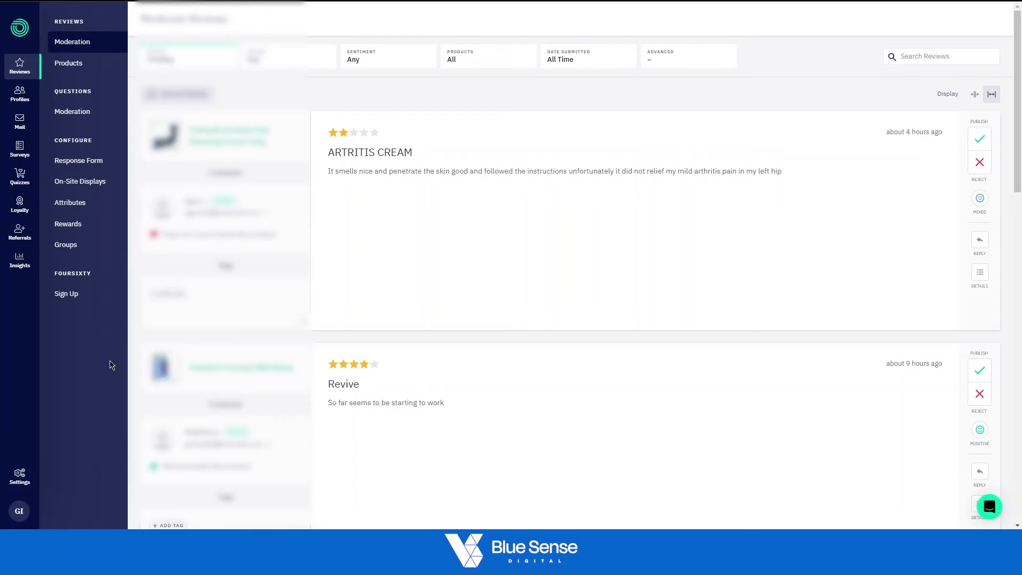
In Okendo Settings > Integrations, expand Google Shopping and copy its Feed URL
left_click(22, 485)
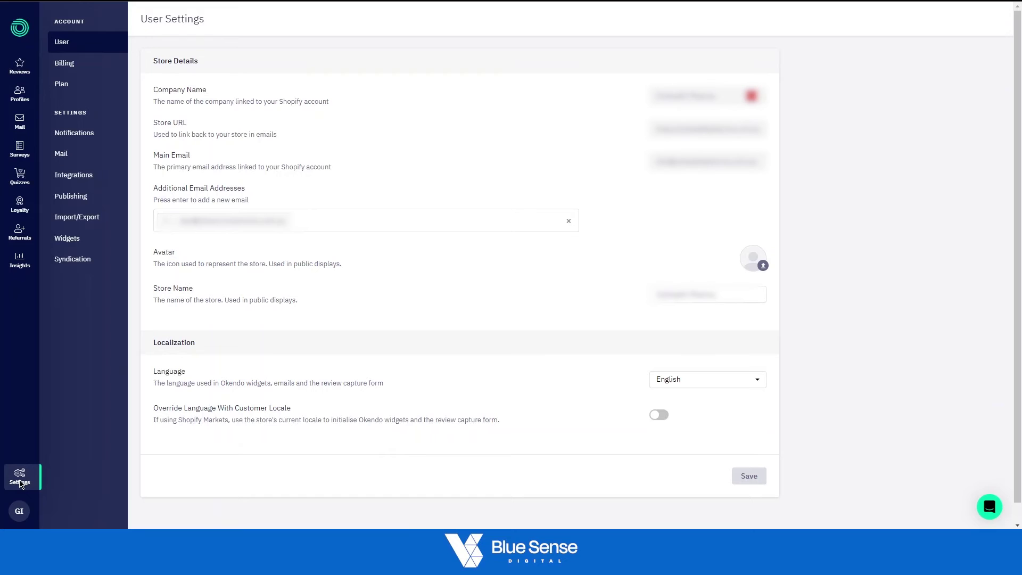
left_click(75, 181)
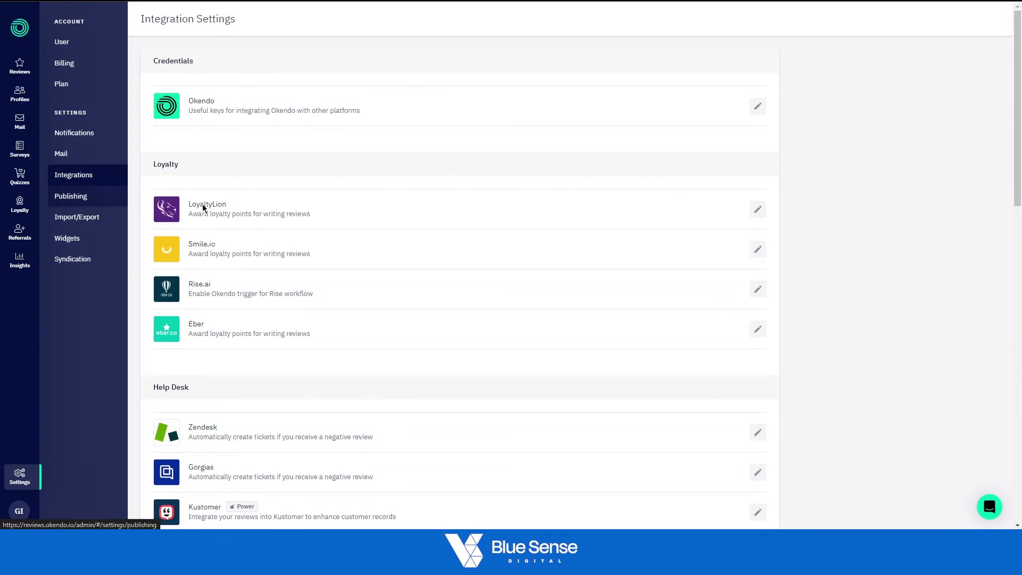
scroll(377, 210, "down", 13)
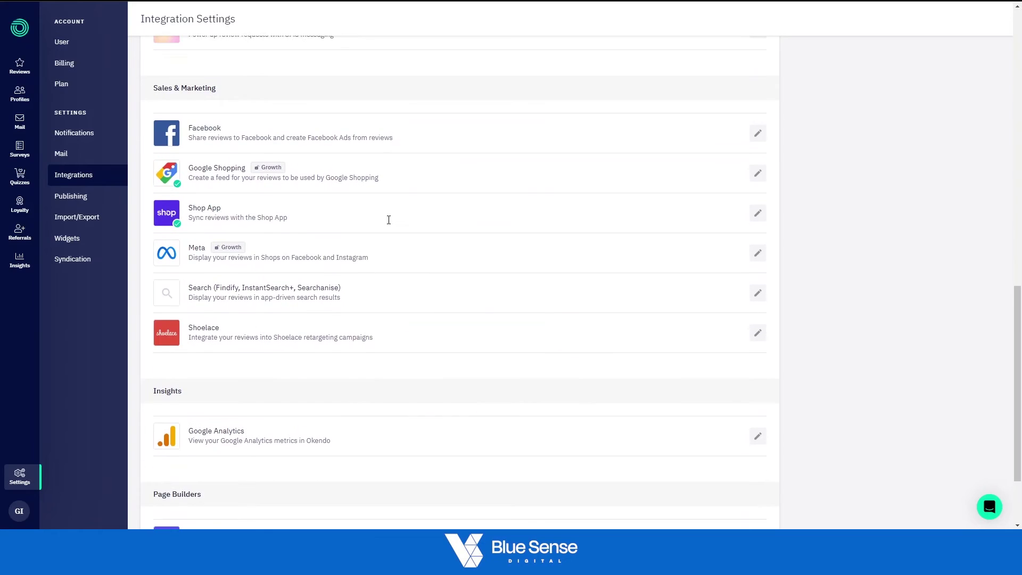
scroll(388, 220, "up", 1)
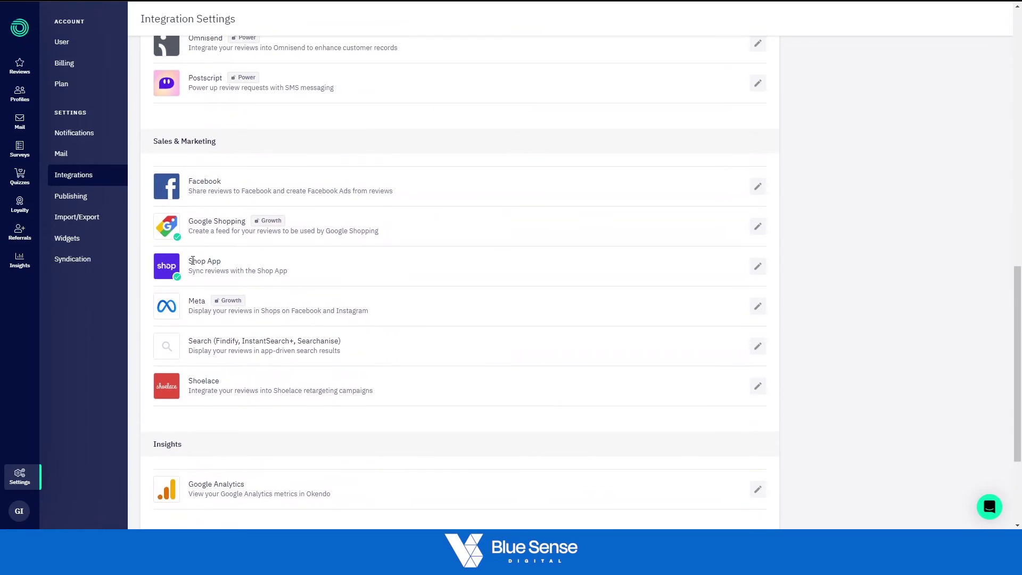
left_click(758, 227)
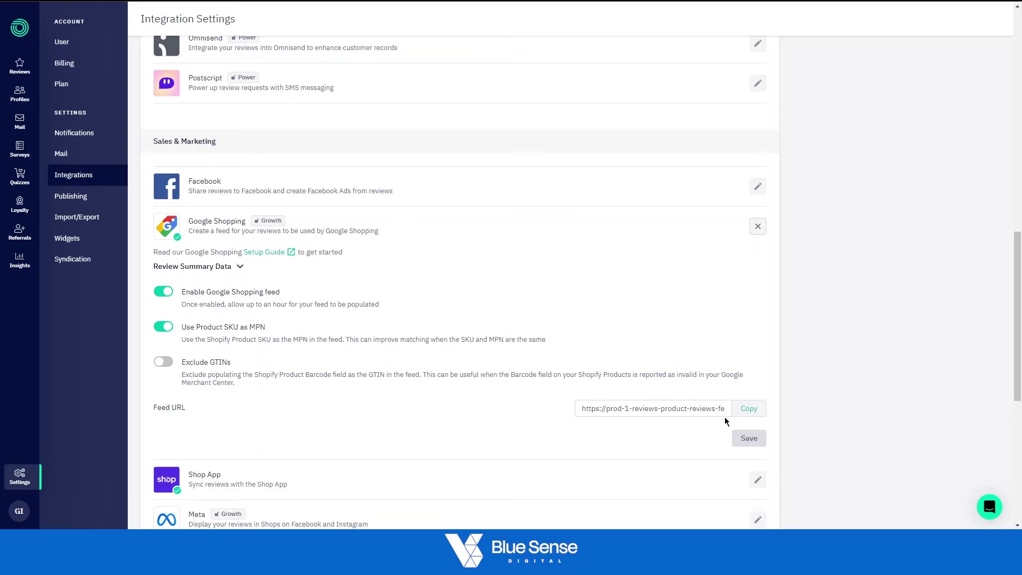
left_click(746, 414)
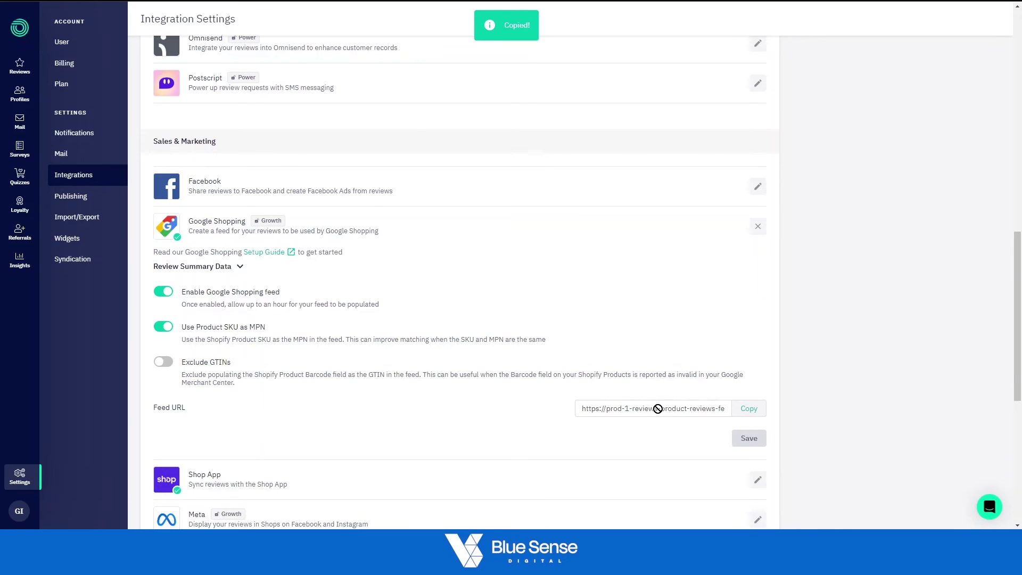
scroll(319, 121, "up", 3)
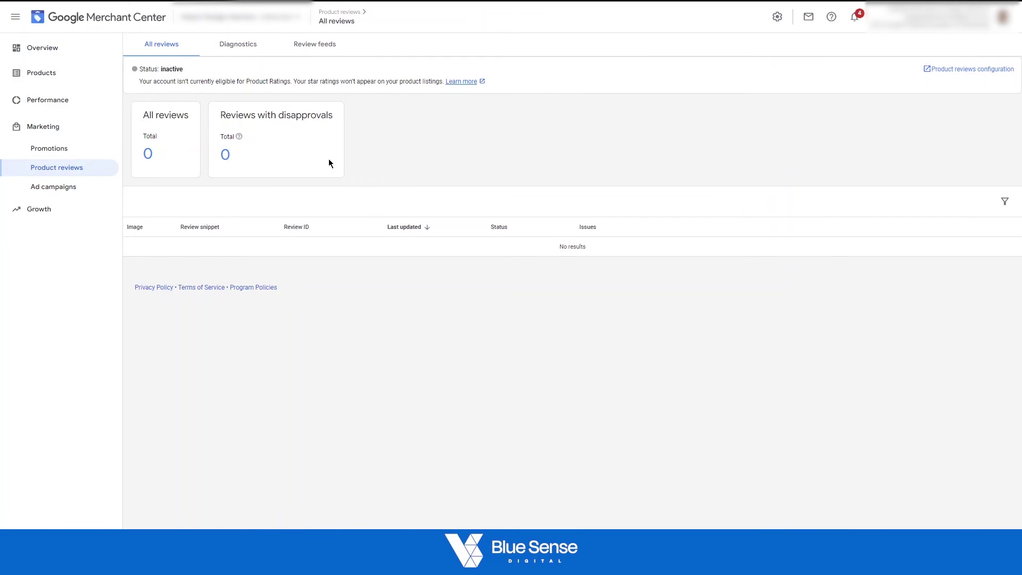
Add a primary review feed named test using Scheduled fetch and continue to Setup
left_click(322, 52)
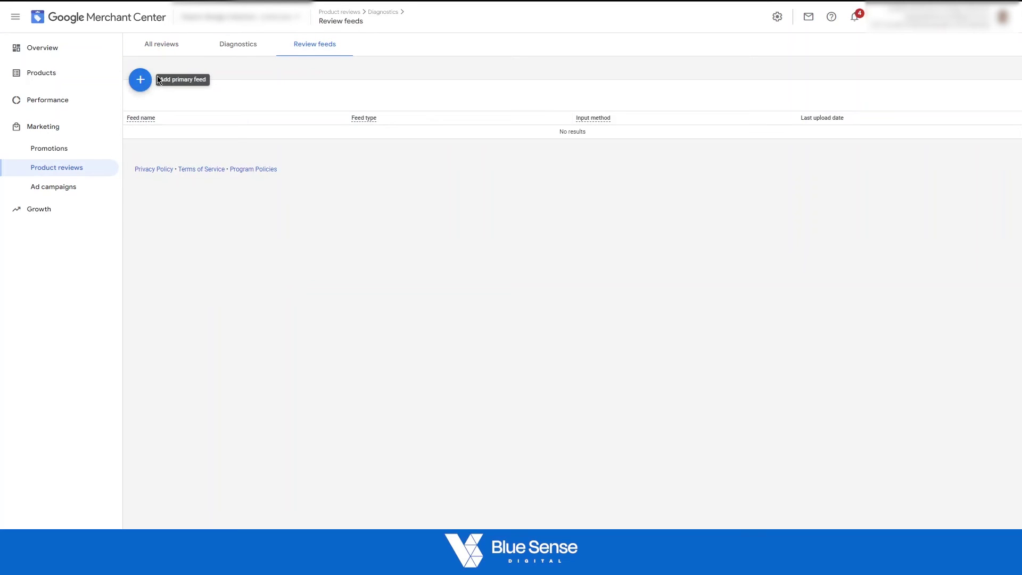
left_click(142, 79)
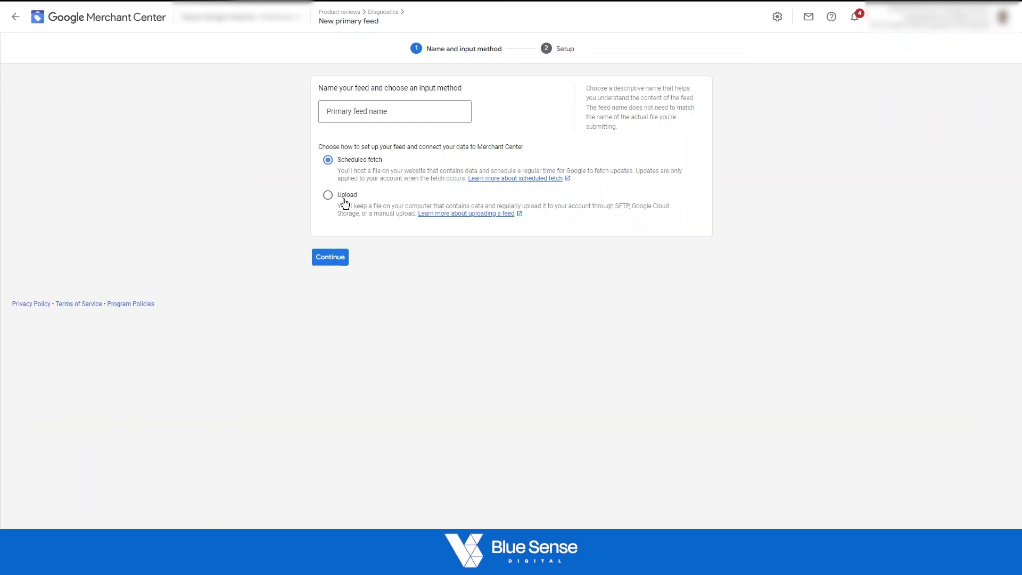
left_click(367, 114)
type("test")
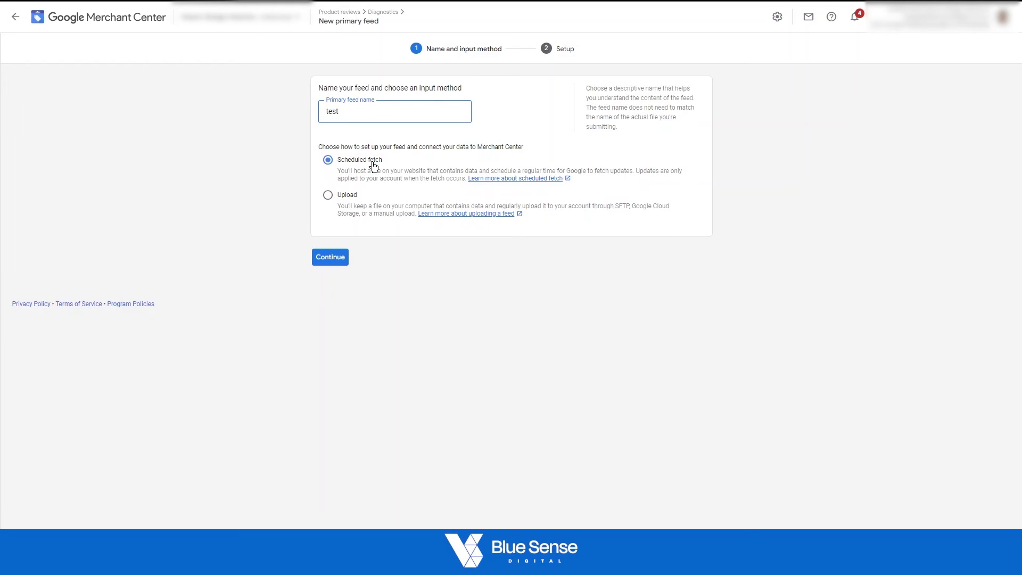
left_click(339, 258)
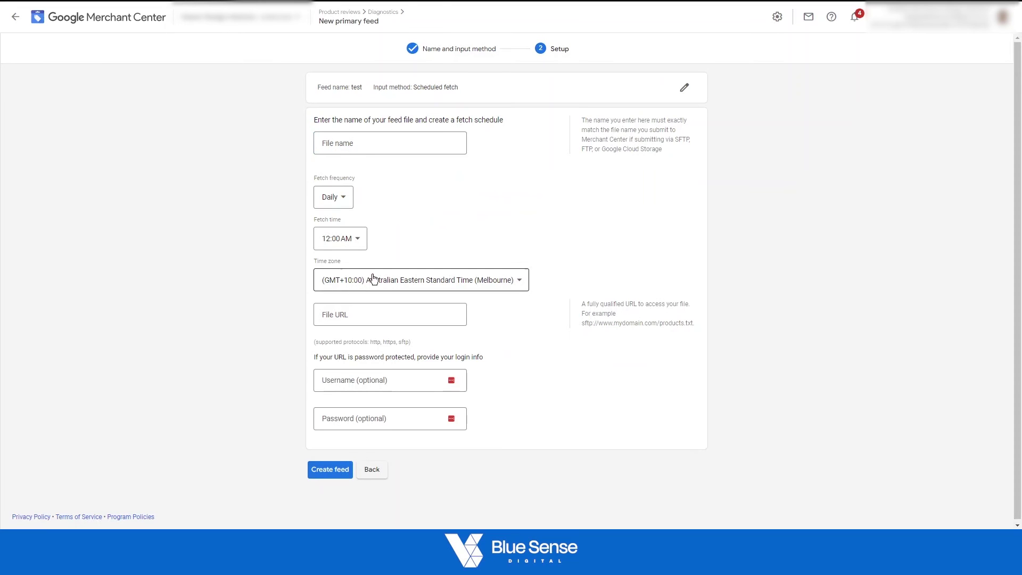
Set file name test with a daily 12:00 AM fetch and paste the Okendo feed URL
left_click(350, 143)
type("test")
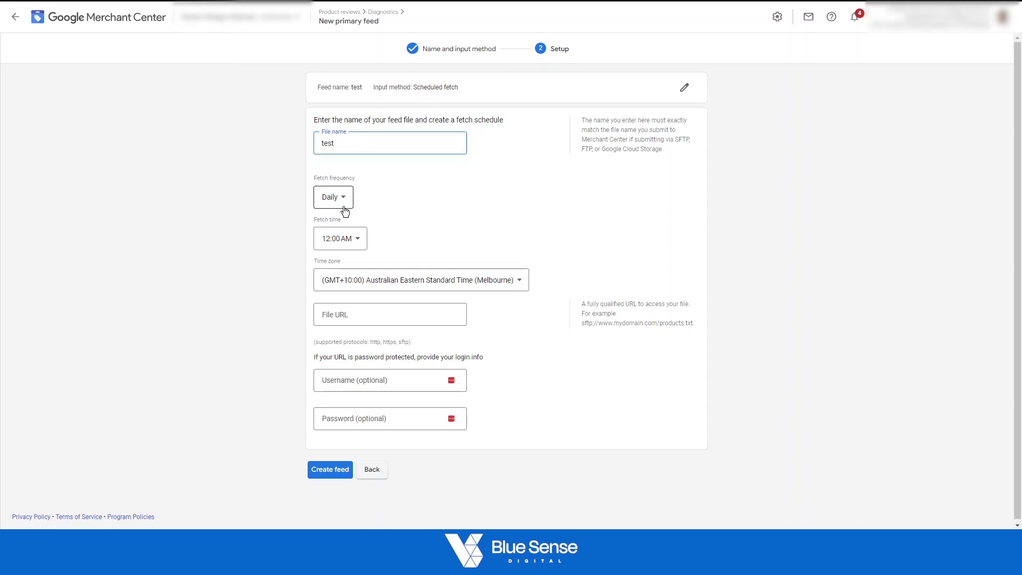
left_click(347, 316)
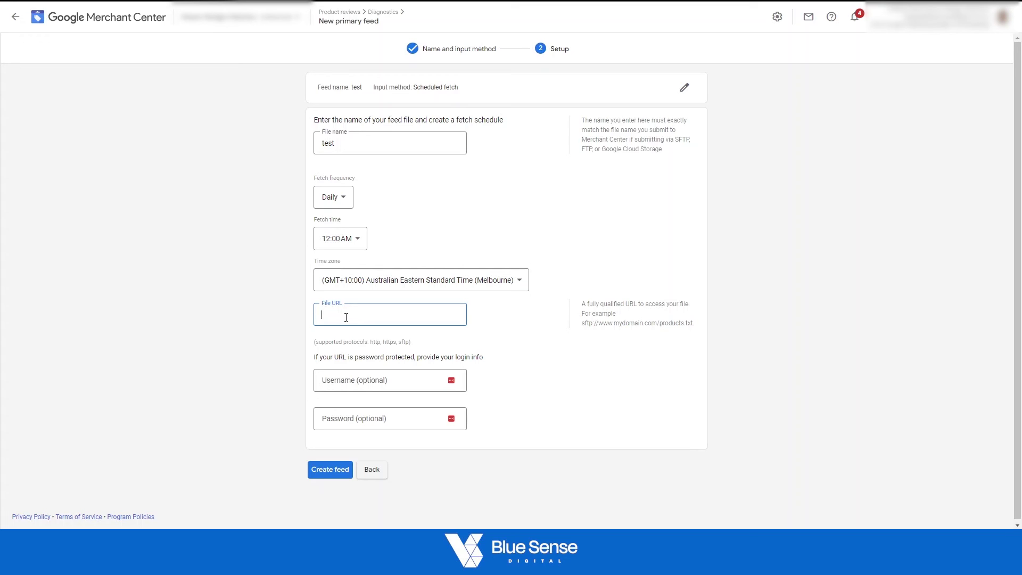
key("ctrl+v")
left_click(503, 336)
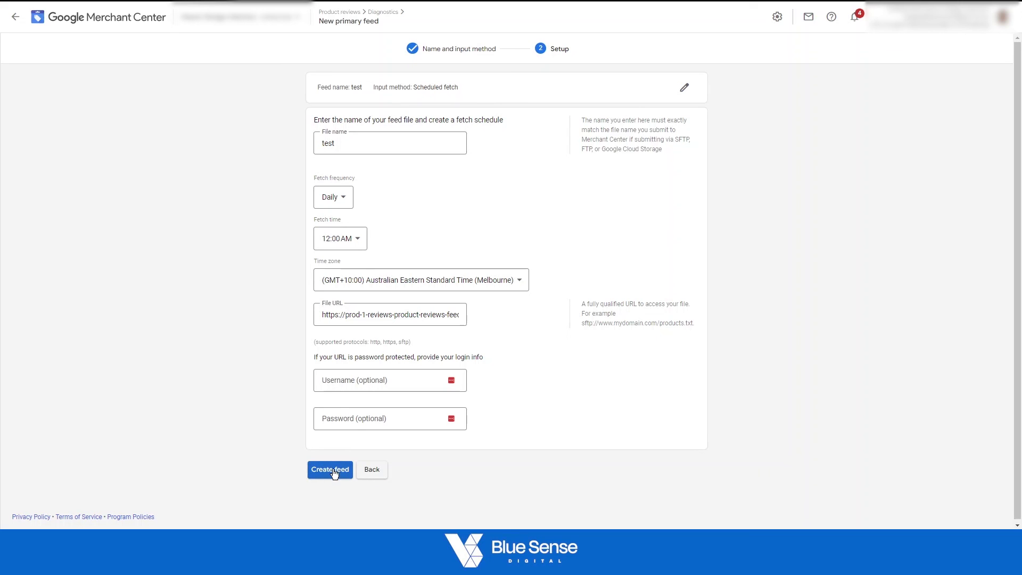
Discard the unsaved feed and confirm All reviews still shows Status: inactive with 0 reviews
left_click(379, 470)
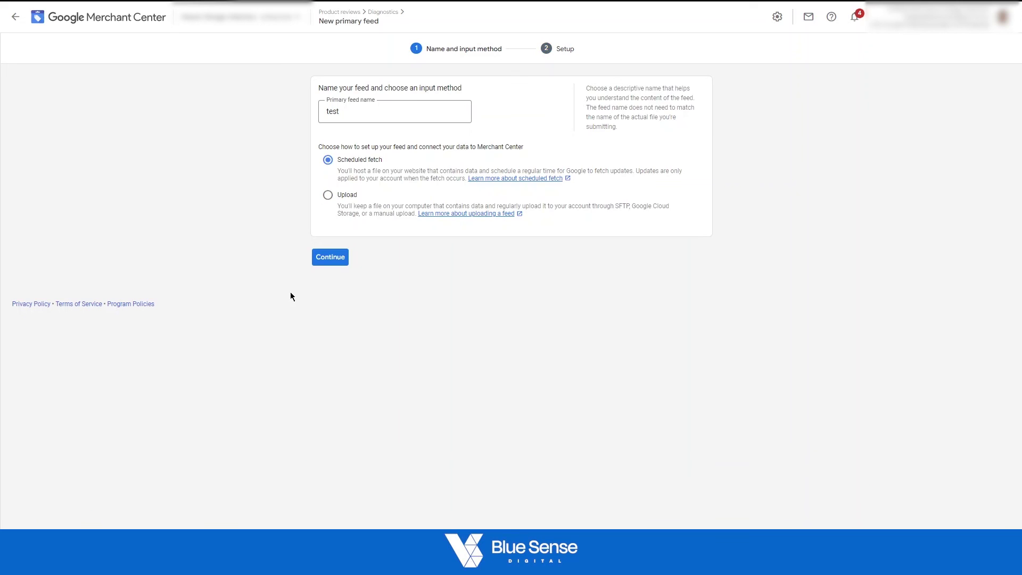
left_click(18, 20)
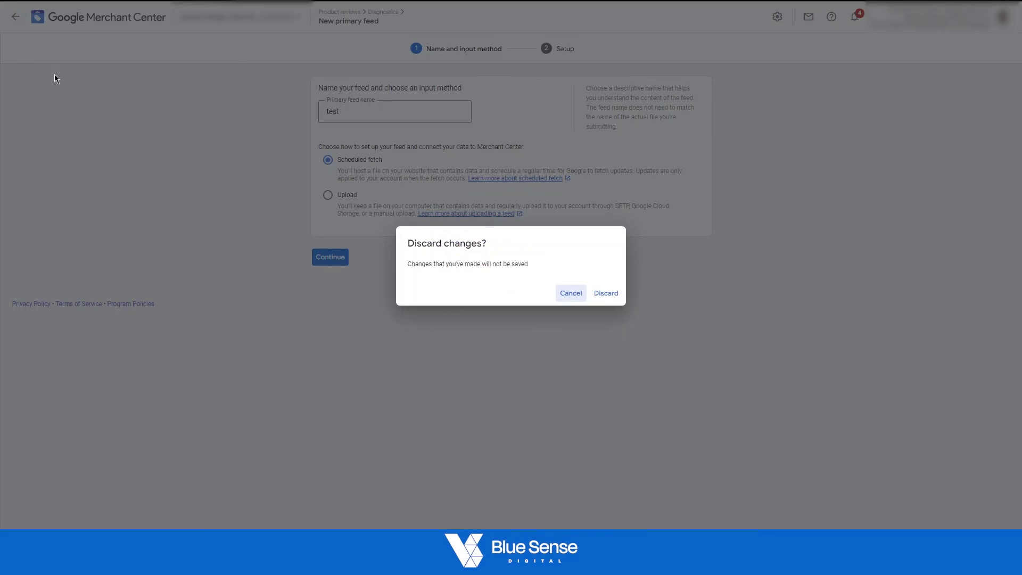
left_click(606, 293)
left_click(171, 47)
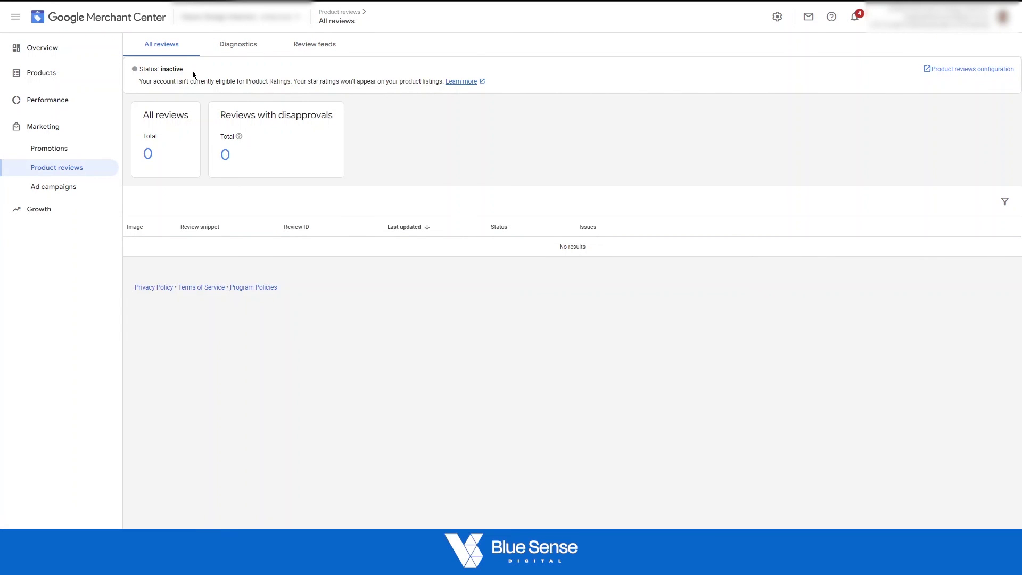
left_click_drag(152, 71, 140, 69)
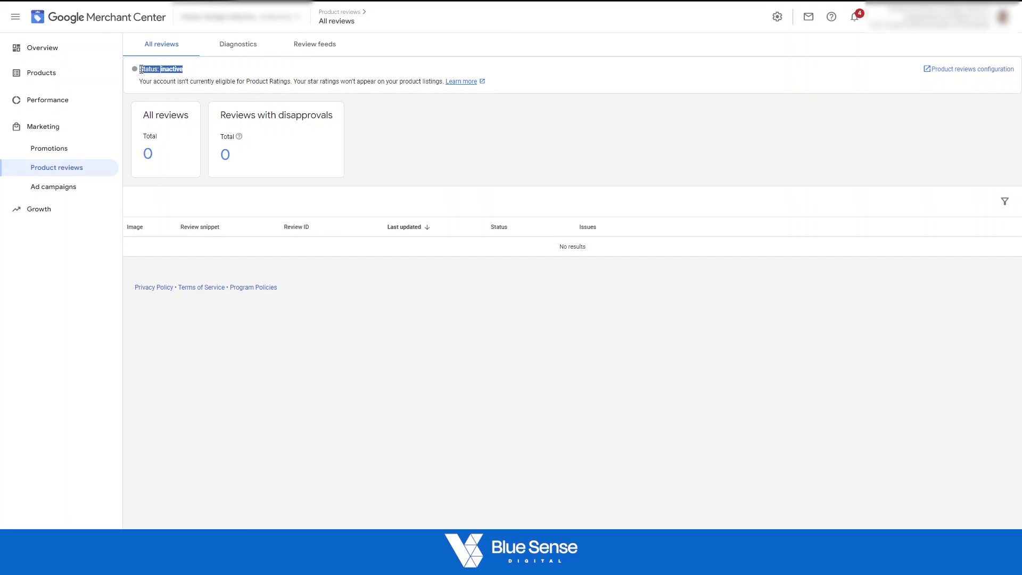
left_click(238, 372)
left_click_drag(188, 69, 154, 70)
left_click(228, 330)
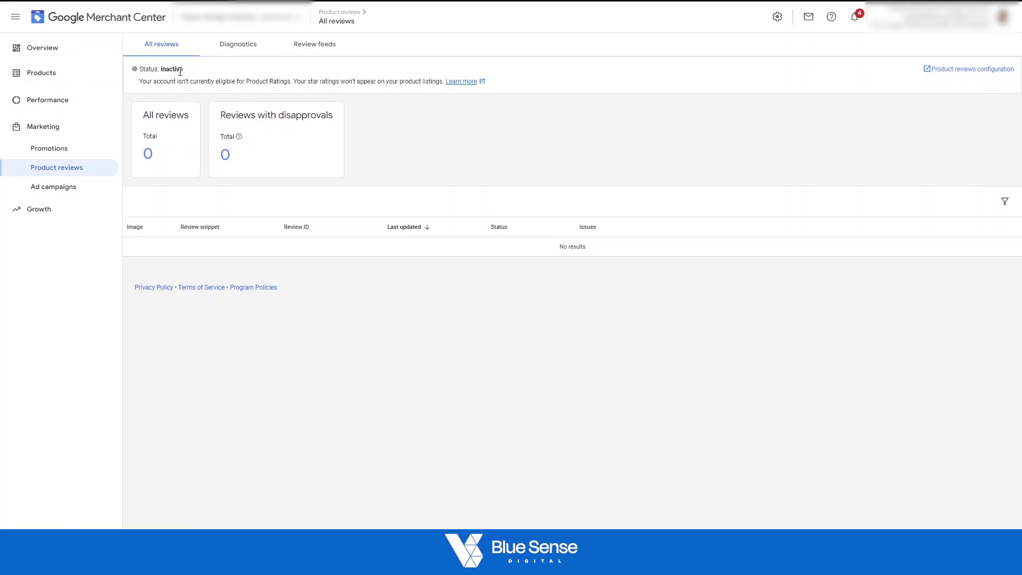